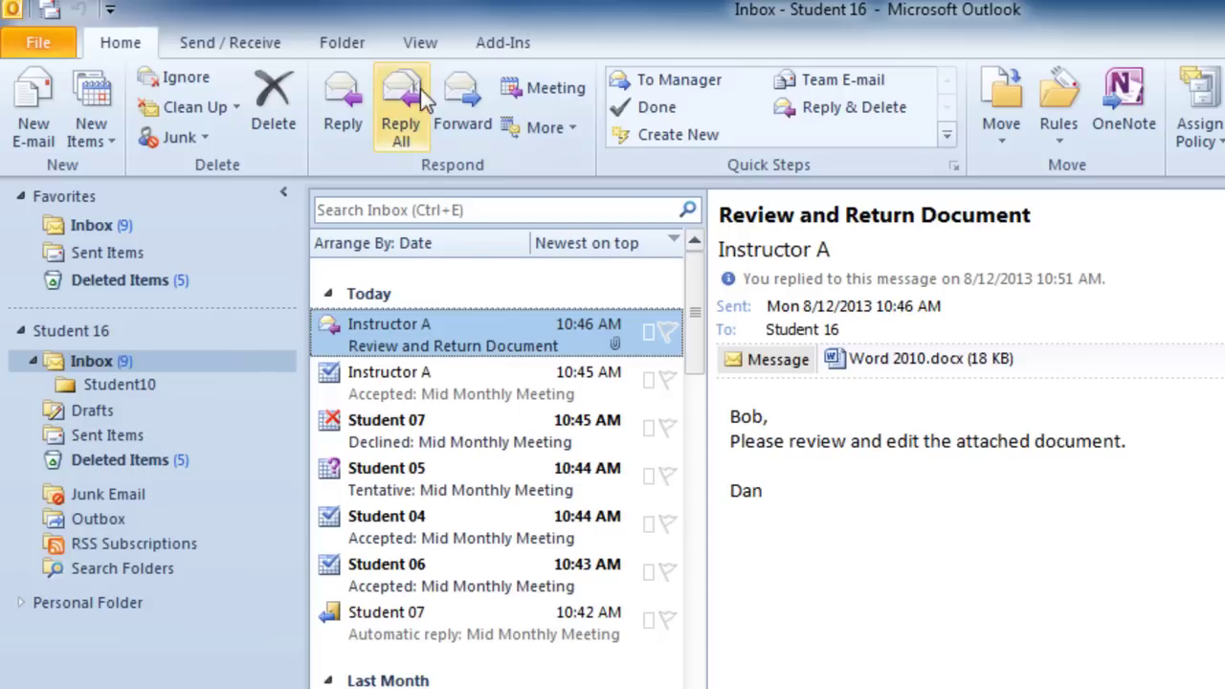
- Enable Show as Conversations from the View tab, bringing up the folder-scope prompt
{"action": "left_click", "coordinate": [421, 45]}
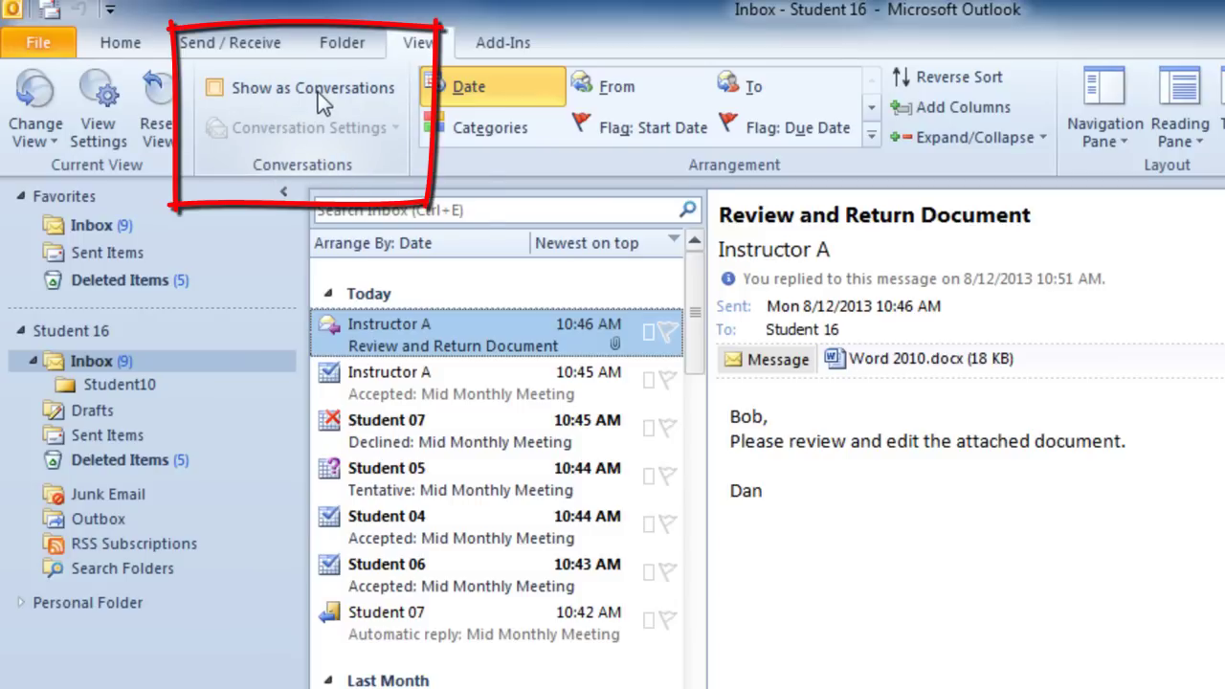
{"action": "left_click", "coordinate": [214, 87]}
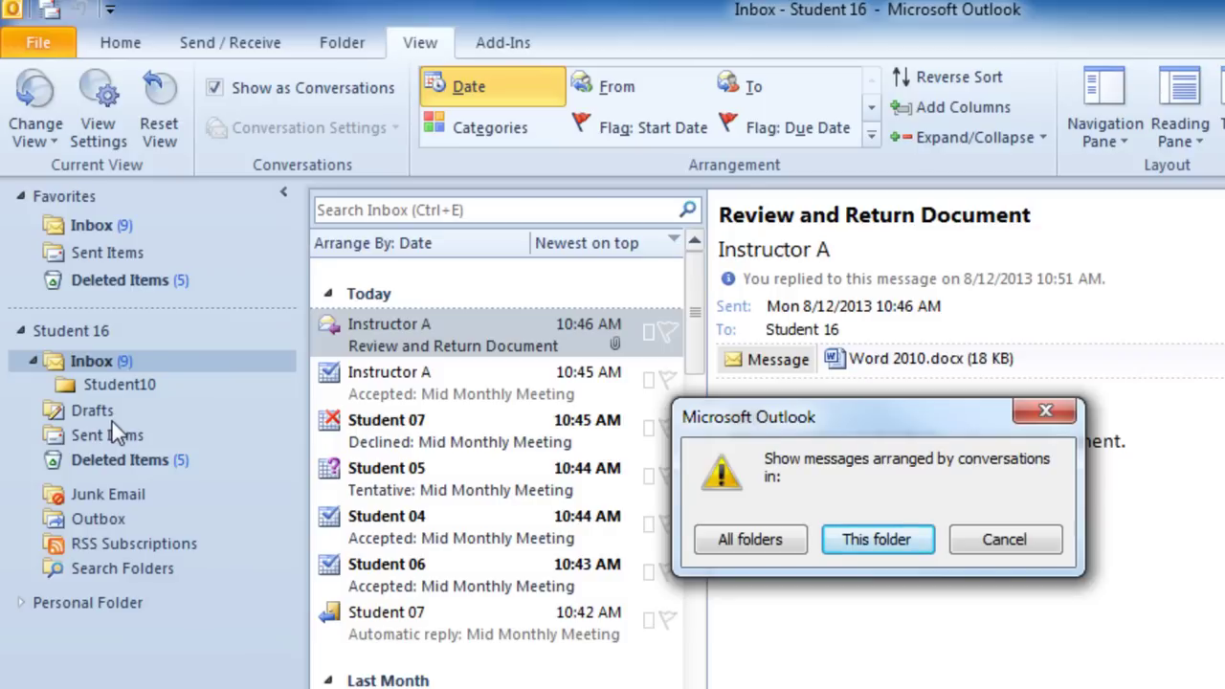
- Apply conversation grouping to this folder only and expand the Review and Return Document thread
{"action": "left_click", "coordinate": [889, 545]}
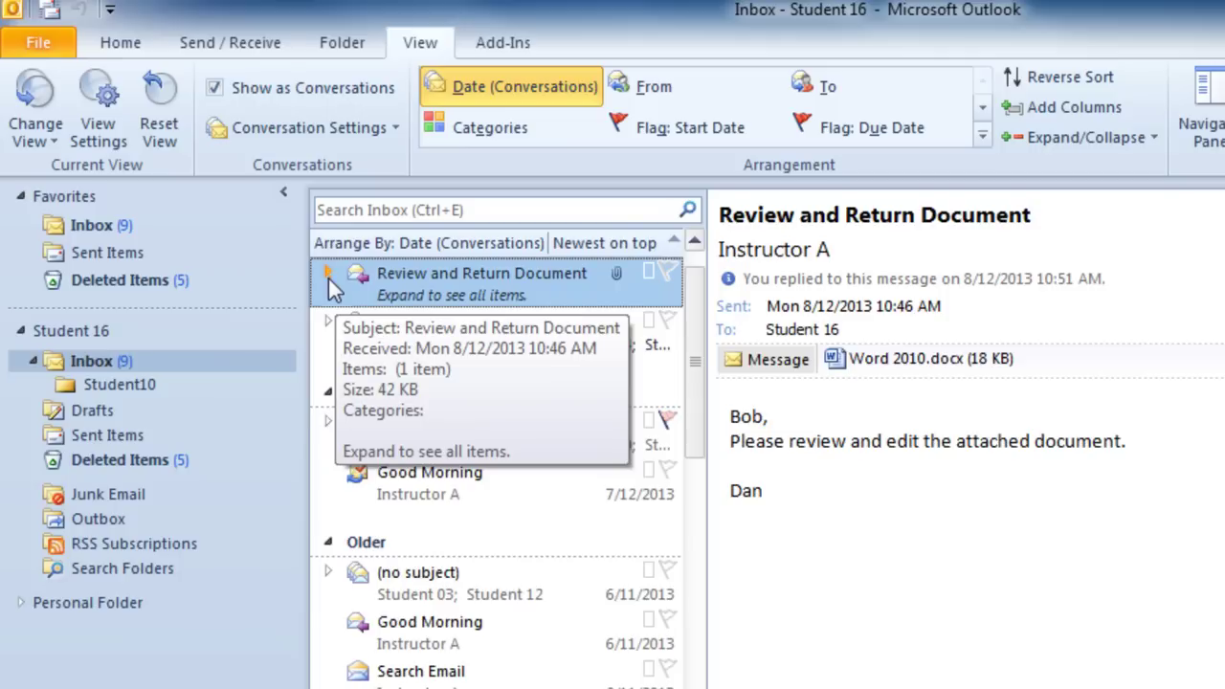
{"action": "left_click", "coordinate": [327, 274]}
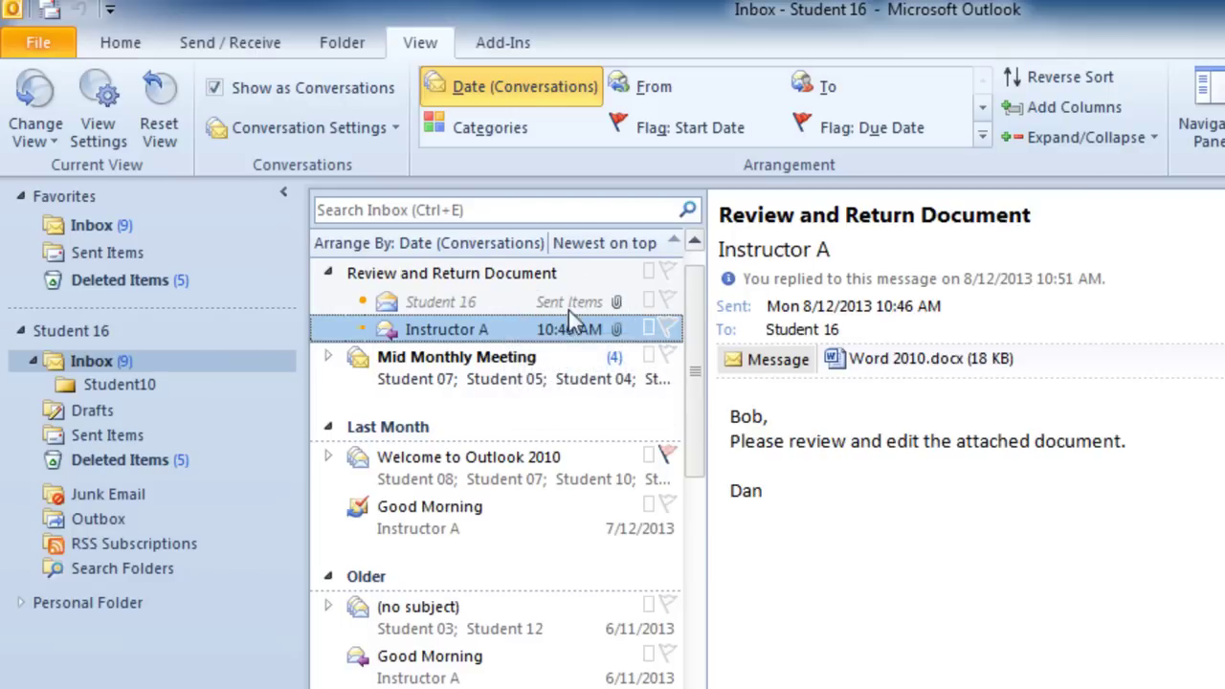
- Open Student 16's reply in the Review and Return Document conversation
{"action": "left_click", "coordinate": [448, 301]}
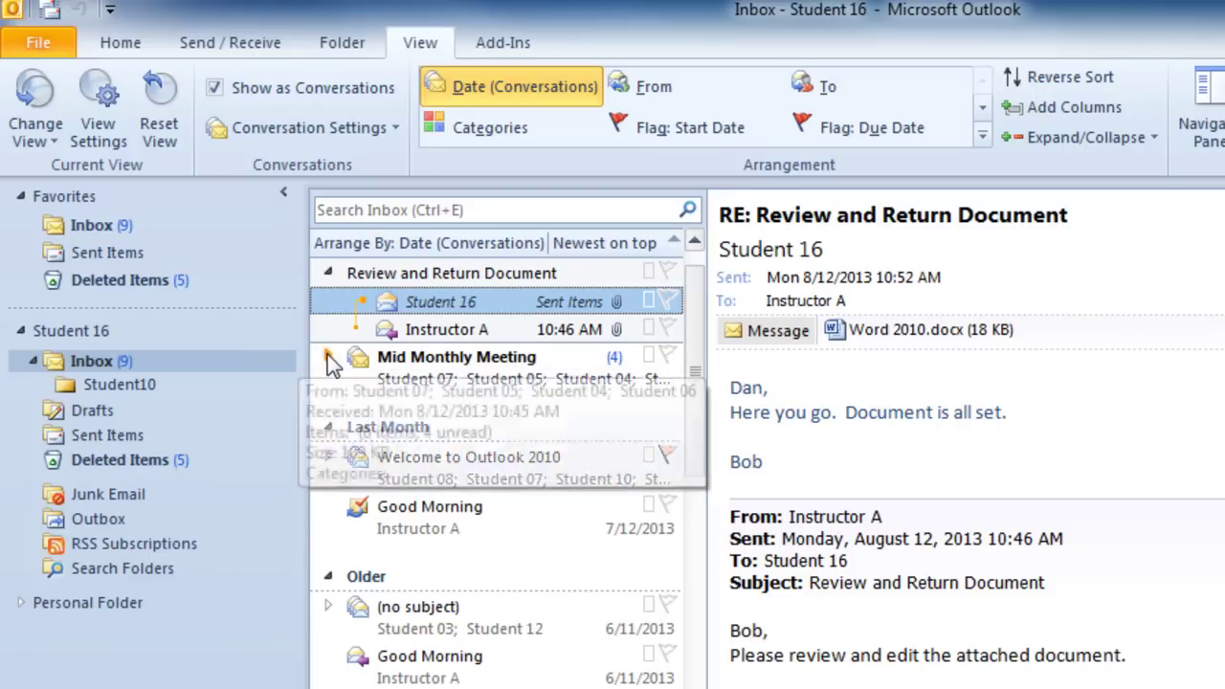
- Expand the Mid Monthly Meeting conversation to list its six responses
{"action": "left_click", "coordinate": [327, 355]}
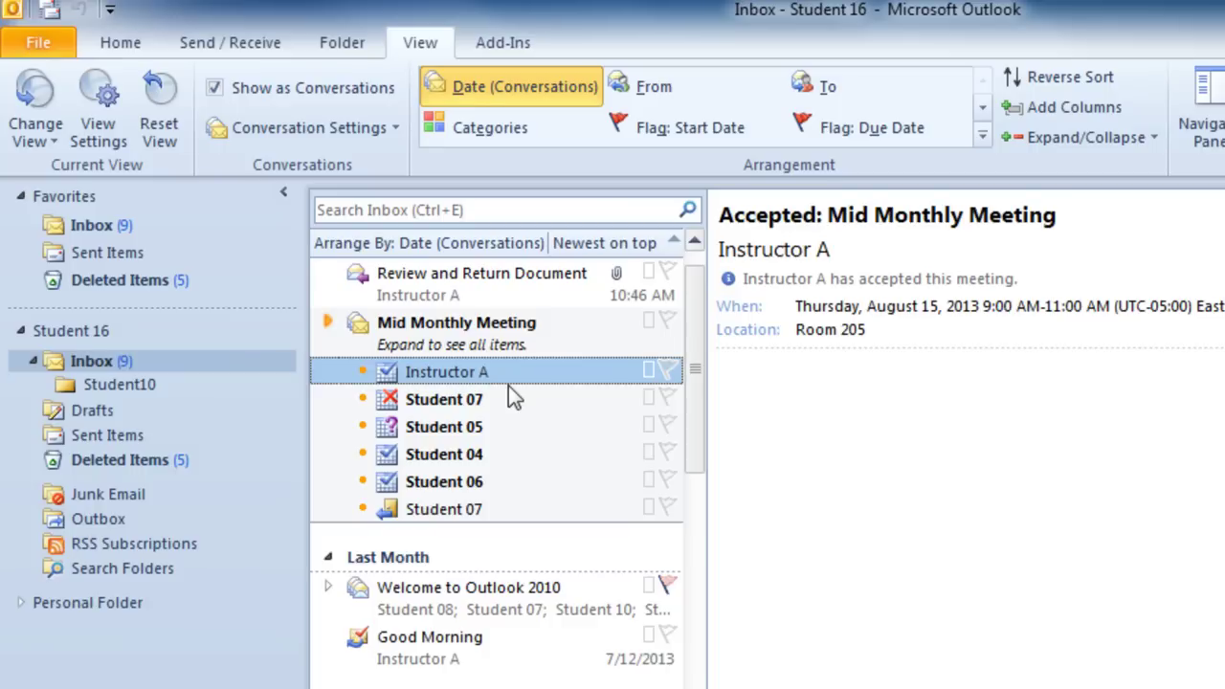
- Turn off Show as Conversations for this folder and scroll the Inbox list to the top
{"action": "left_click", "coordinate": [214, 89]}
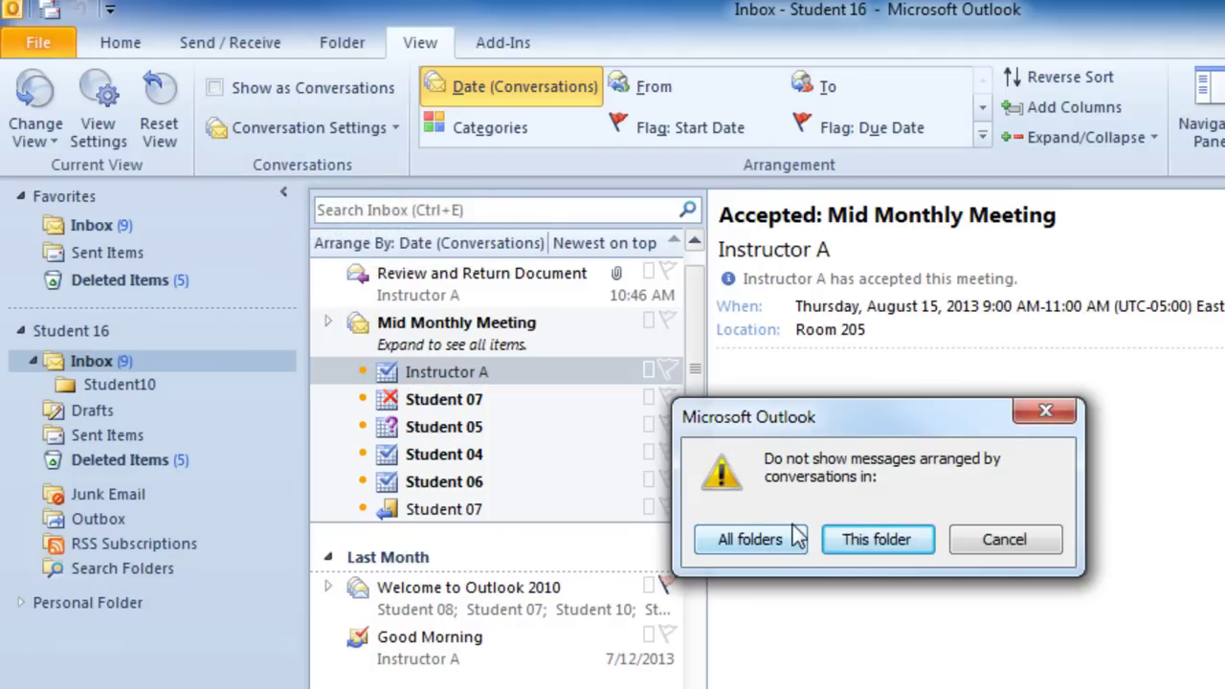
{"action": "left_click", "coordinate": [873, 542]}
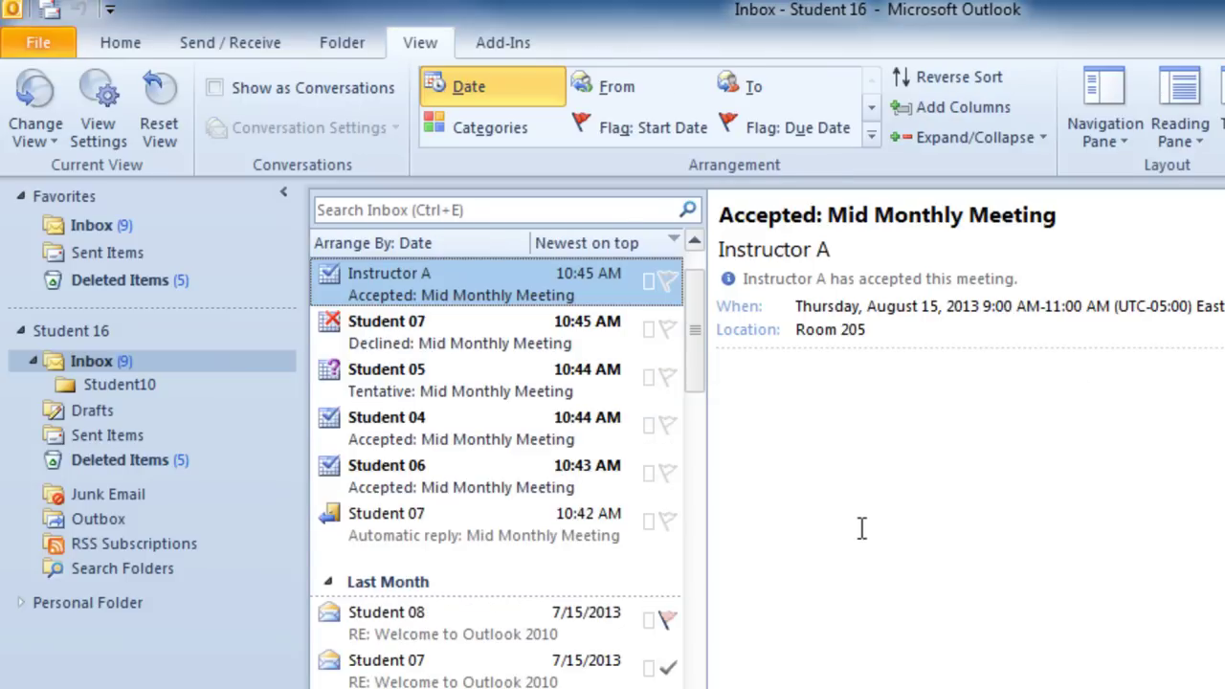
{"action": "left_click_drag", "start_coordinate": [694, 345], "coordinate": [690, 291]}
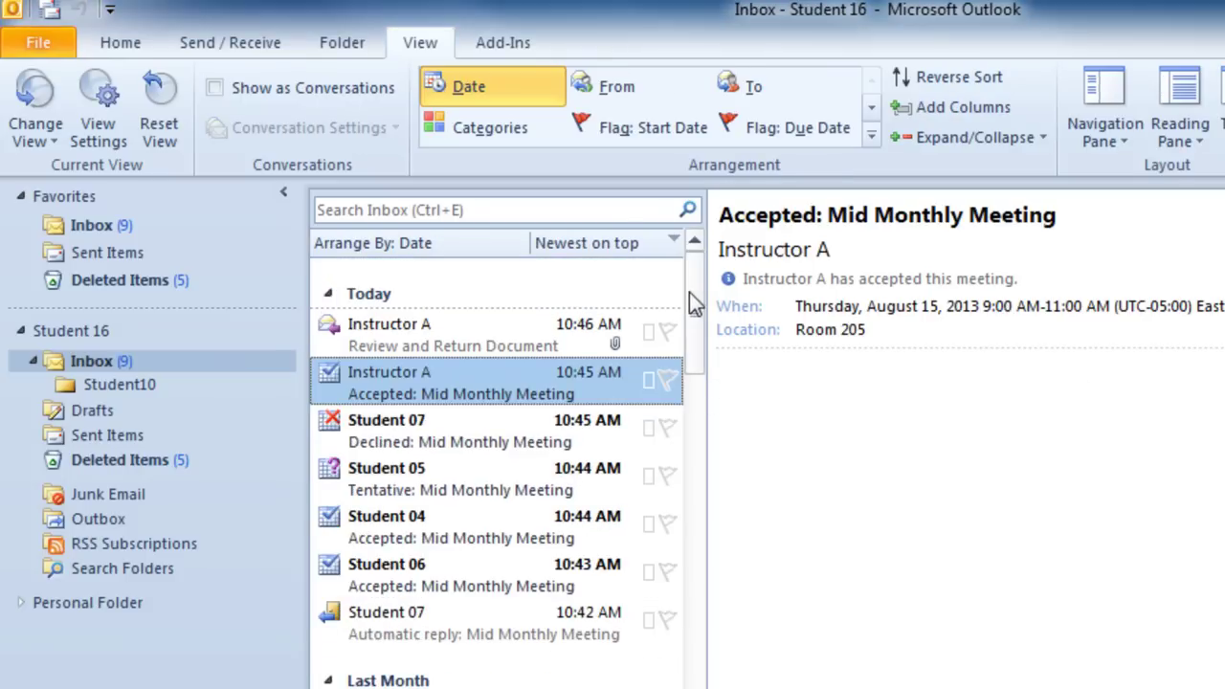